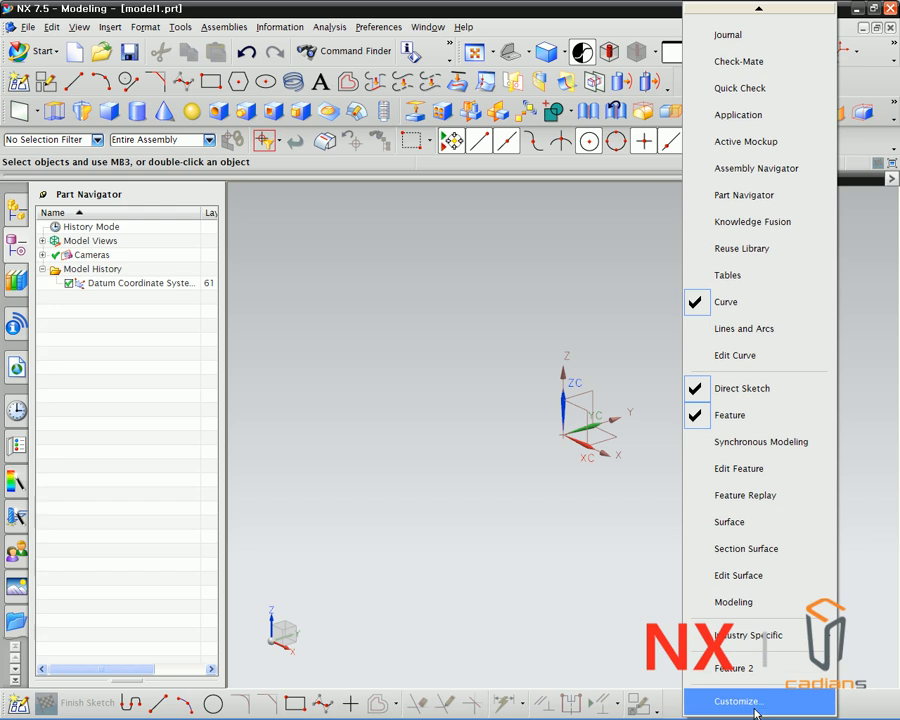
- Open the Customize dialog for toolbars and reposition it over the graphics area below the toolbars
{"action": "left_click", "coordinate": [429, 346]}
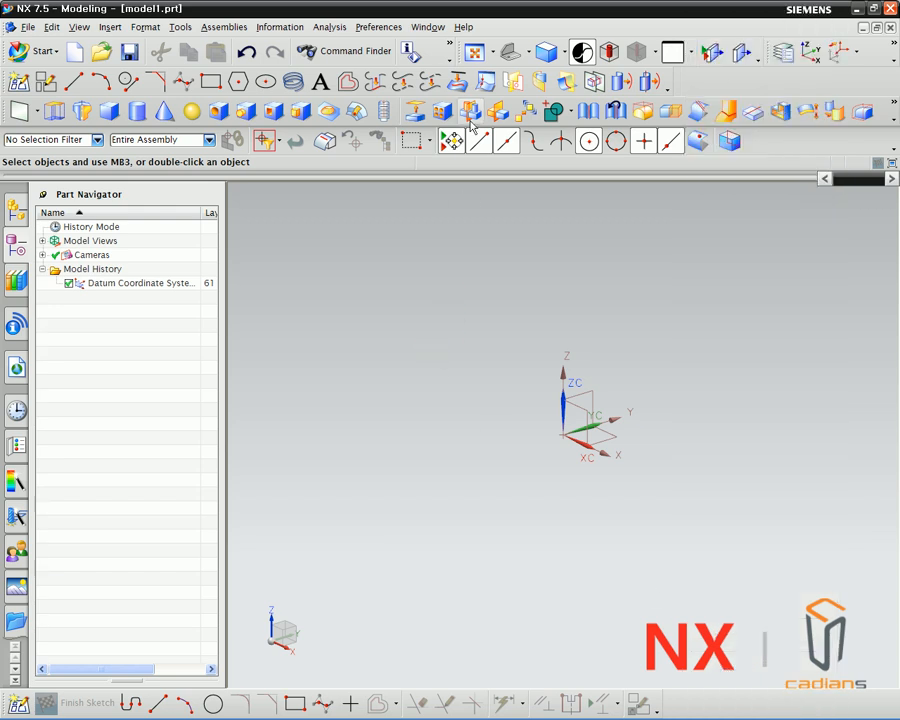
{"action": "left_click", "coordinate": [450, 48]}
{"action": "mouse_move", "coordinate": [446, 133]}
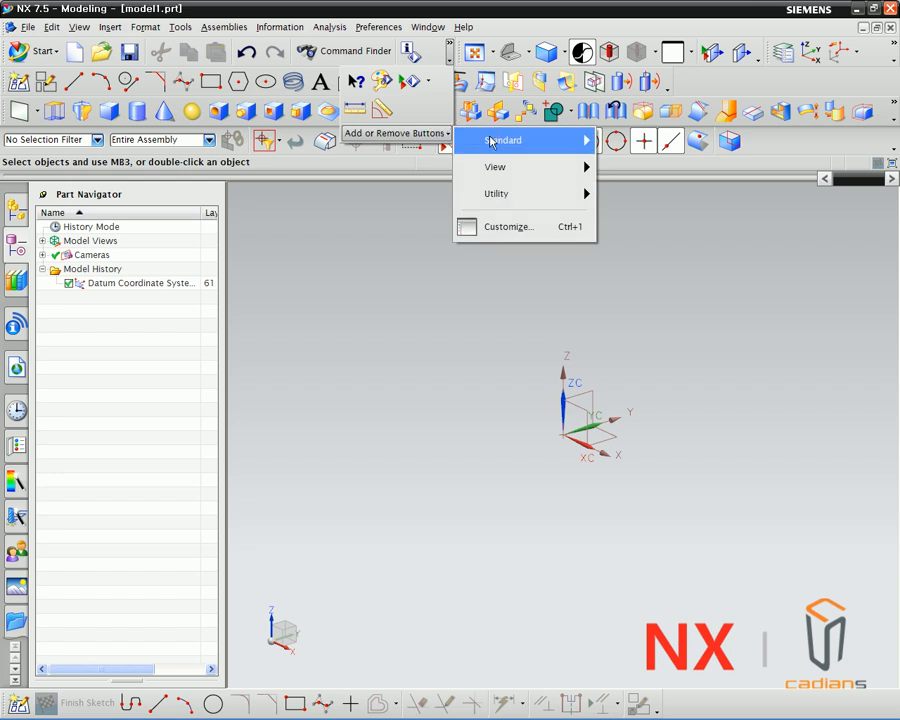
{"action": "left_click", "coordinate": [543, 228]}
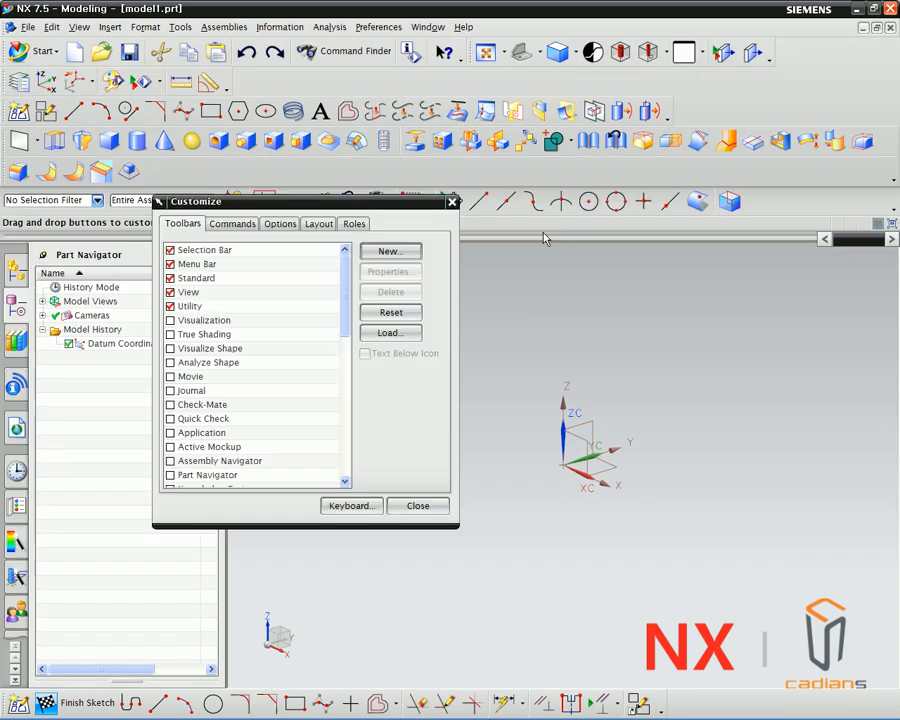
{"action": "left_click_drag", "start_coordinate": [409, 207], "coordinate": [514, 121]}
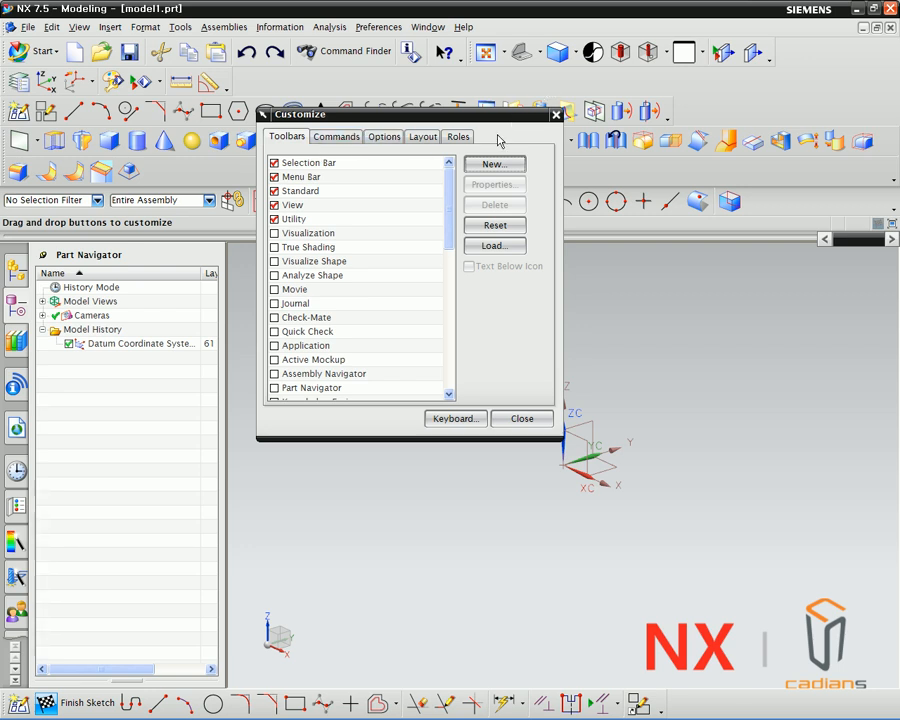
{"action": "left_click_drag", "start_coordinate": [478, 117], "coordinate": [489, 262]}
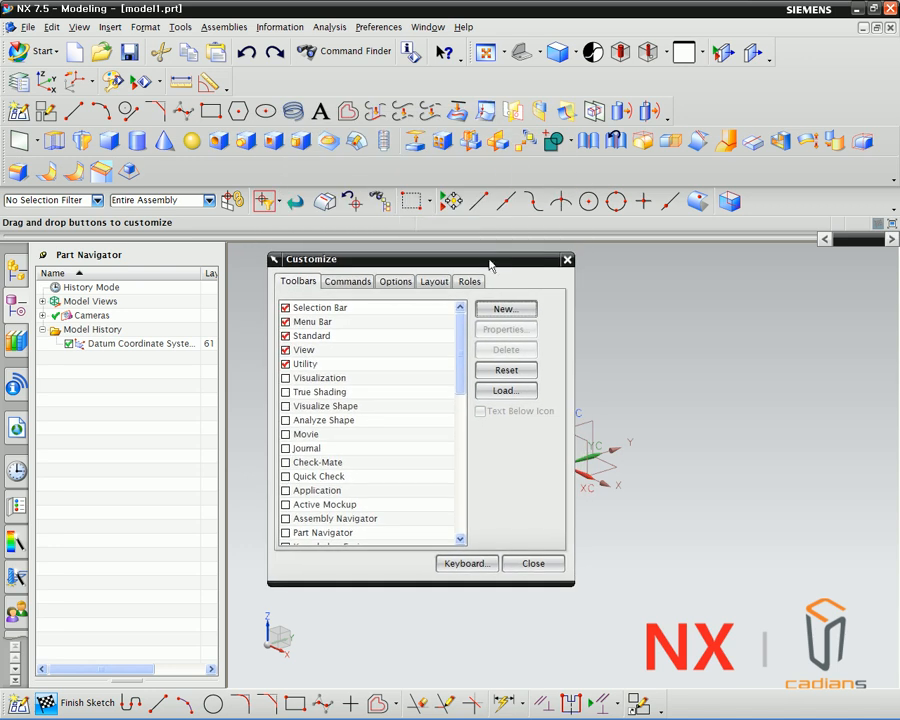
- Show the Visualization toolbar, move it around the graphics area, and hide it again
{"action": "left_click", "coordinate": [286, 379]}
{"action": "left_click_drag", "start_coordinate": [344, 354], "coordinate": [586, 293]}
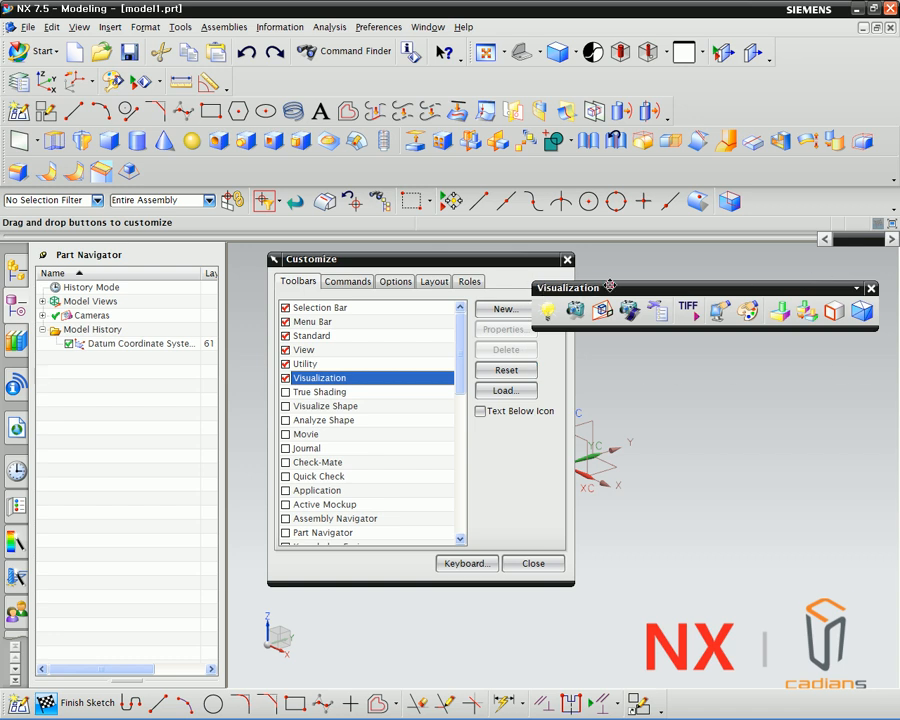
{"action": "left_click_drag", "start_coordinate": [611, 290], "coordinate": [609, 248]}
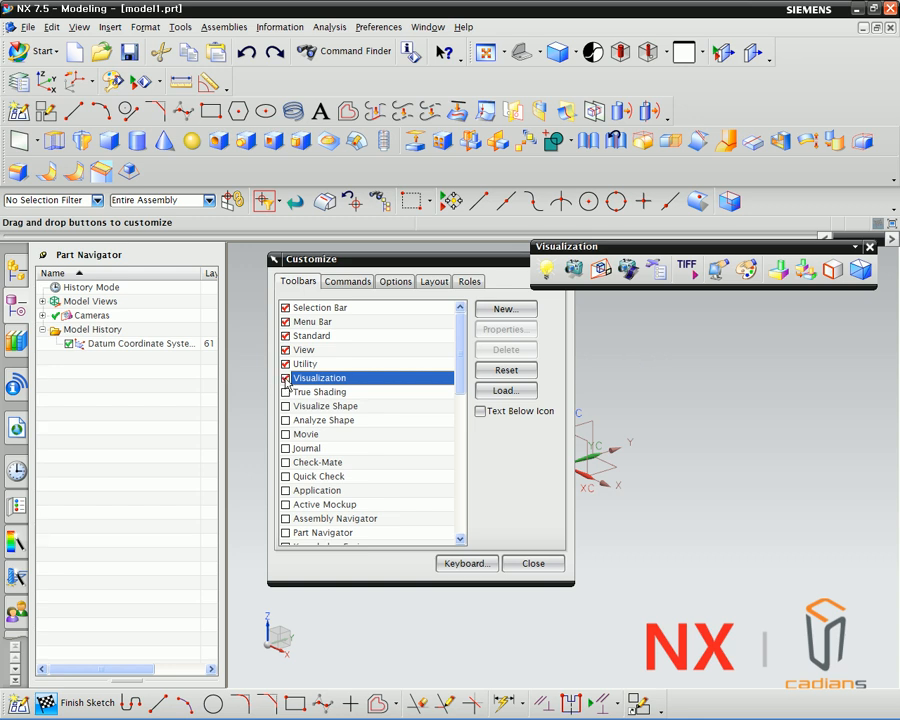
{"action": "left_click", "coordinate": [870, 248]}
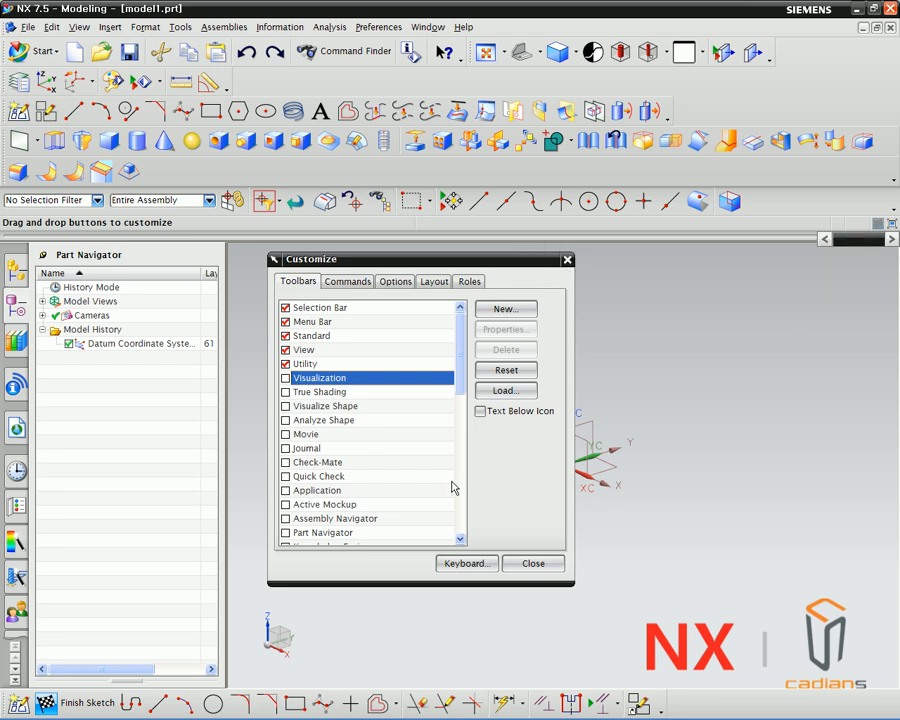
- Turn on Text Below Icon for the Utility toolbar and switch it off again
{"action": "left_click", "coordinate": [329, 366]}
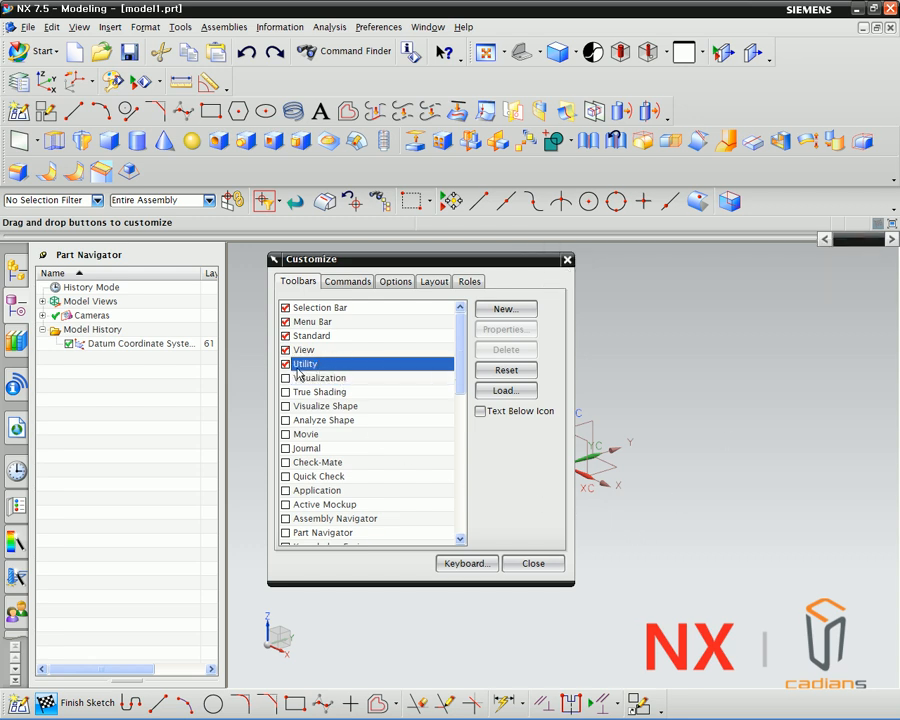
{"action": "left_click", "coordinate": [481, 411]}
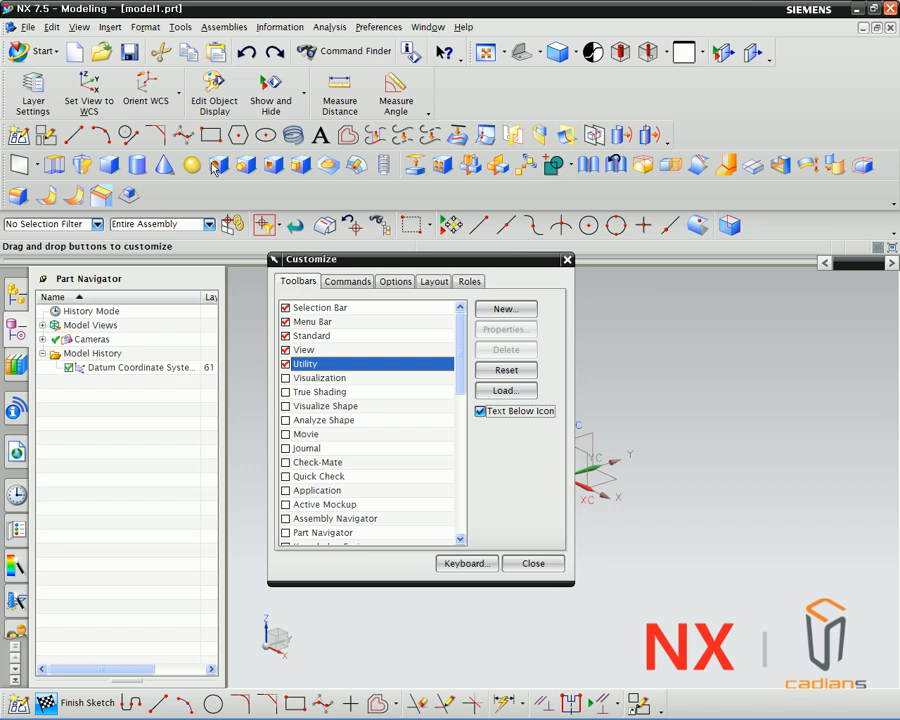
{"action": "left_click", "coordinate": [480, 411]}
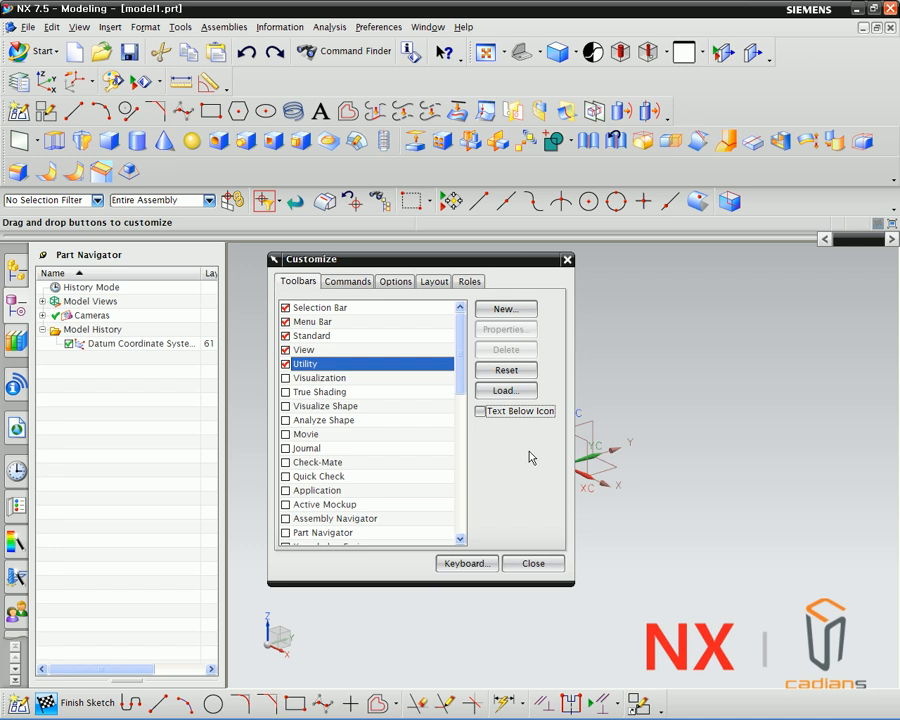
- Browse the command categories in the Customize dialog and compare them with the entries of the Insert menu
{"action": "left_click", "coordinate": [362, 285]}
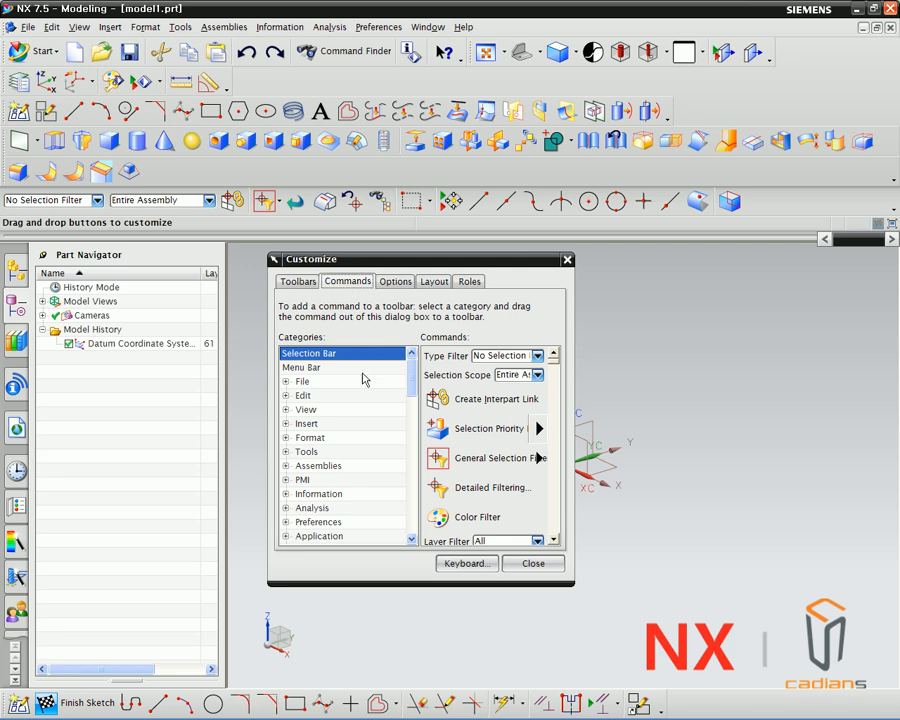
{"action": "scroll", "coordinate": [414, 374], "scroll_direction": "down", "scroll_amount": 2}
{"action": "scroll", "coordinate": [410, 380], "scroll_direction": "up", "scroll_amount": 2}
{"action": "left_click", "coordinate": [110, 28]}
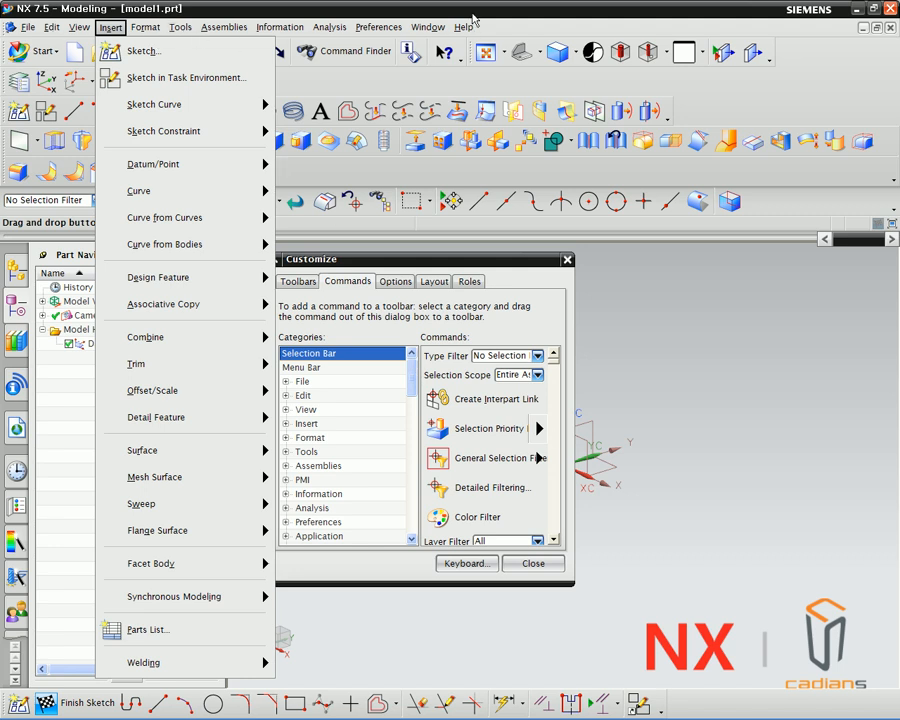
{"action": "left_click", "coordinate": [413, 389]}
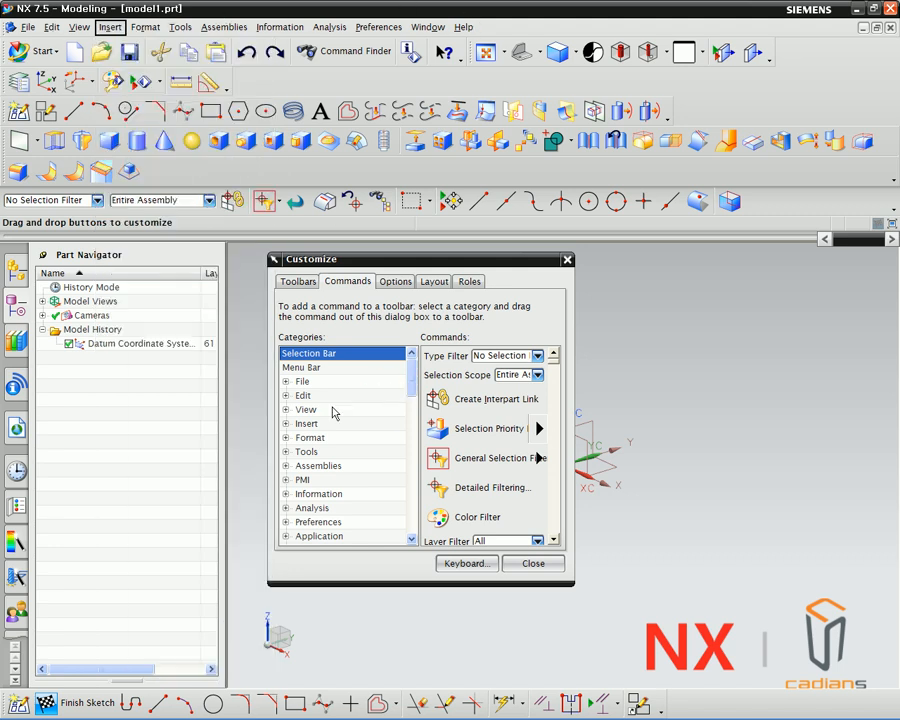
- Try placing the Line command from the Insert category's Sketch Curve group on the Feature toolbar, and take it off again
{"action": "left_click", "coordinate": [287, 424]}
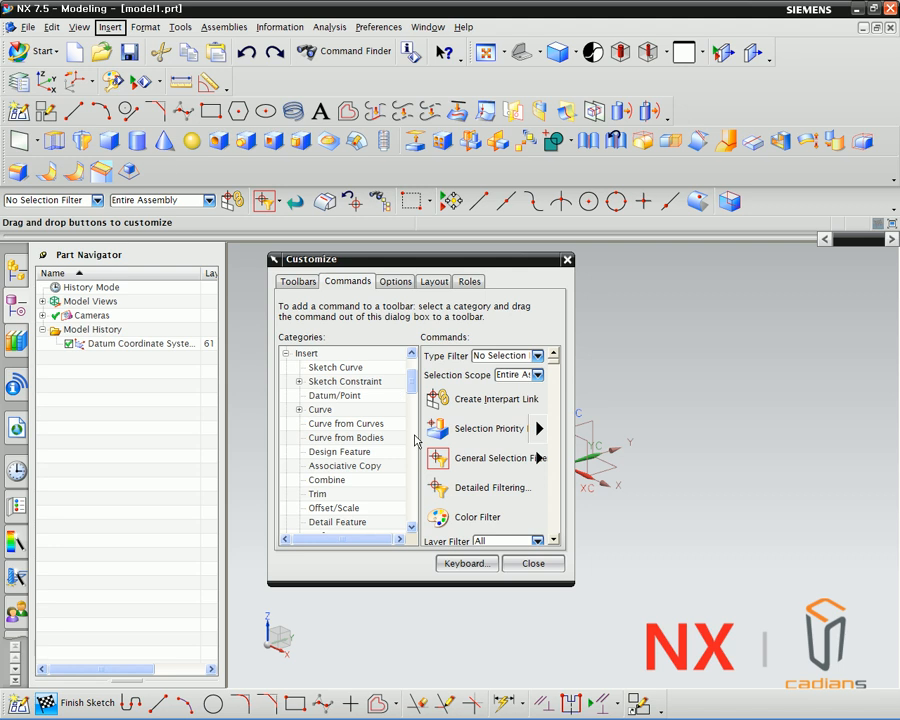
{"action": "left_click", "coordinate": [364, 367]}
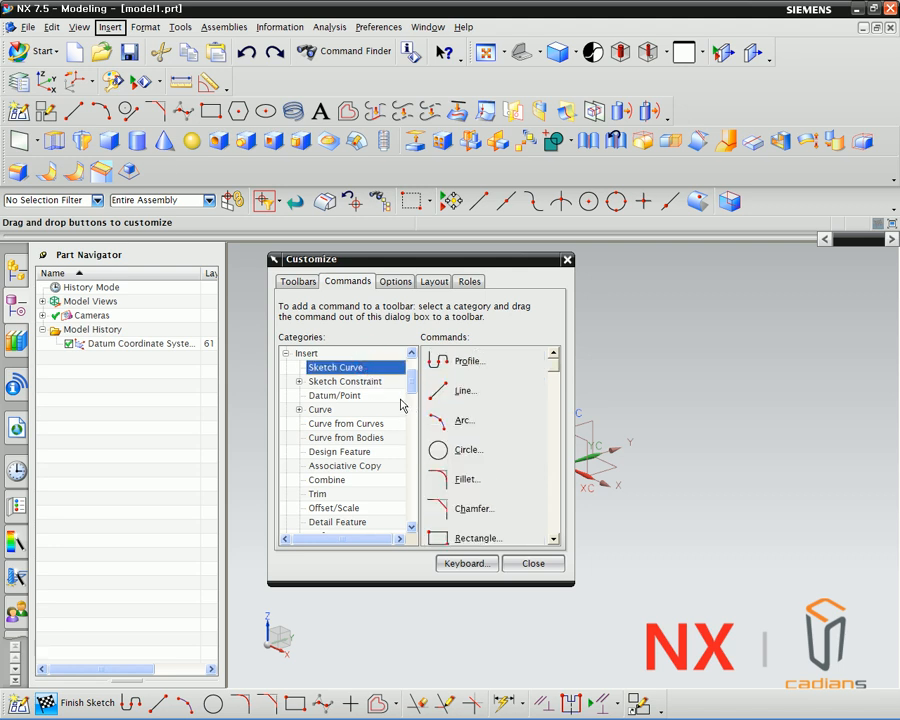
{"action": "mouse_move", "coordinate": [445, 392]}
{"action": "left_mouse_down"}
{"action": "mouse_move", "coordinate": [414, 200]}
{"action": "mouse_move", "coordinate": [383, 155]}
{"action": "left_mouse_up"}
{"action": "mouse_move", "coordinate": [465, 420]}
{"action": "left_mouse_down"}
{"action": "mouse_move", "coordinate": [472, 424]}
{"action": "mouse_move", "coordinate": [408, 141]}
{"action": "mouse_move", "coordinate": [403, 148]}
{"action": "mouse_move", "coordinate": [696, 263]}
{"action": "mouse_move", "coordinate": [733, 312]}
{"action": "left_mouse_up"}
{"action": "left_click_drag", "start_coordinate": [383, 140], "coordinate": [685, 325]}
- Examine the My Buttons subcategories and the New Button category at the end of the command categories
{"action": "left_click_drag", "start_coordinate": [411, 385], "coordinate": [432, 538]}
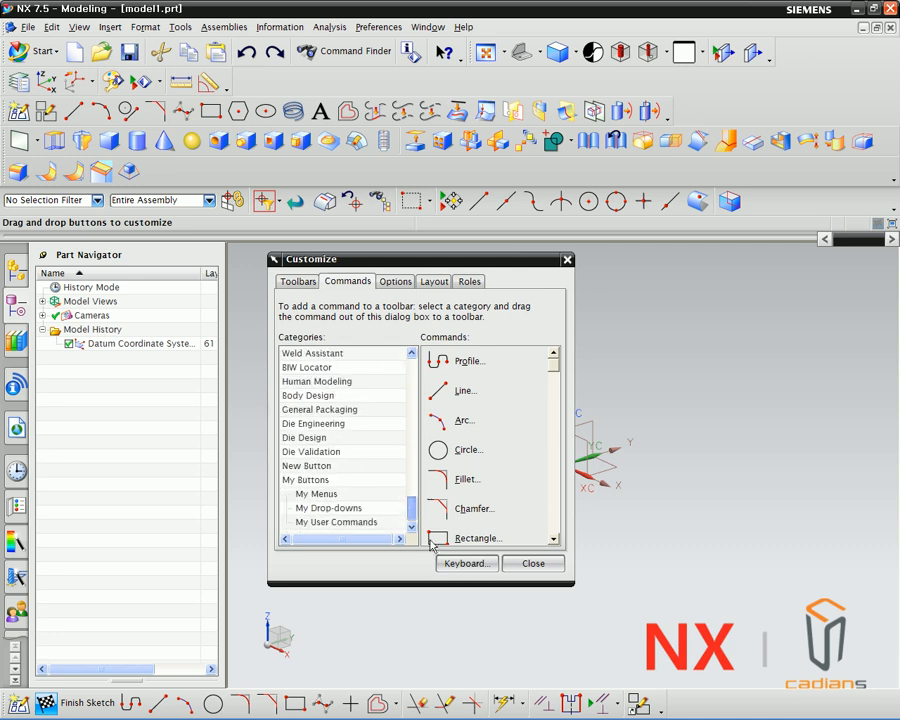
{"action": "left_click", "coordinate": [297, 480]}
{"action": "left_click", "coordinate": [316, 494]}
{"action": "left_click", "coordinate": [322, 509]}
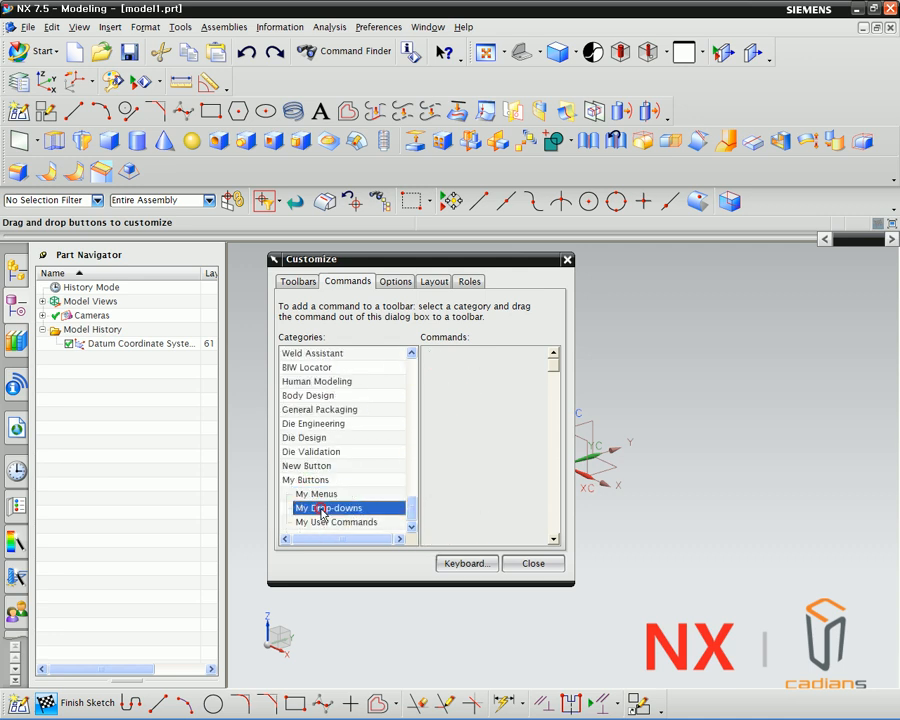
{"action": "left_click", "coordinate": [322, 523]}
{"action": "left_click", "coordinate": [300, 466]}
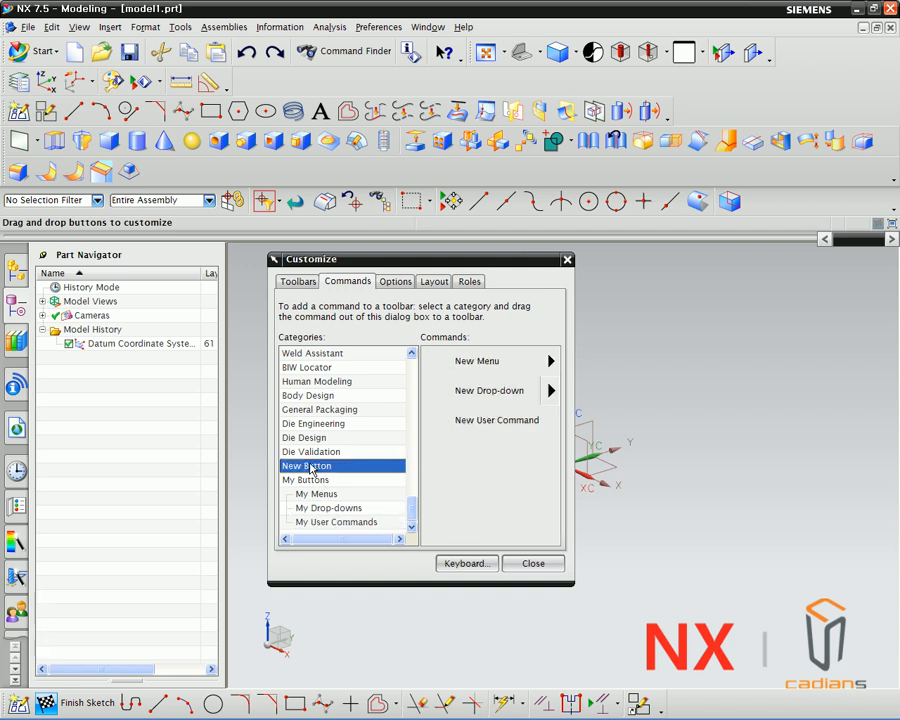
- Create a new toolbar named Custom 1, available in all applications, and place it in the empty graphics area
{"action": "left_click", "coordinate": [298, 281]}
{"action": "left_click", "coordinate": [501, 311]}
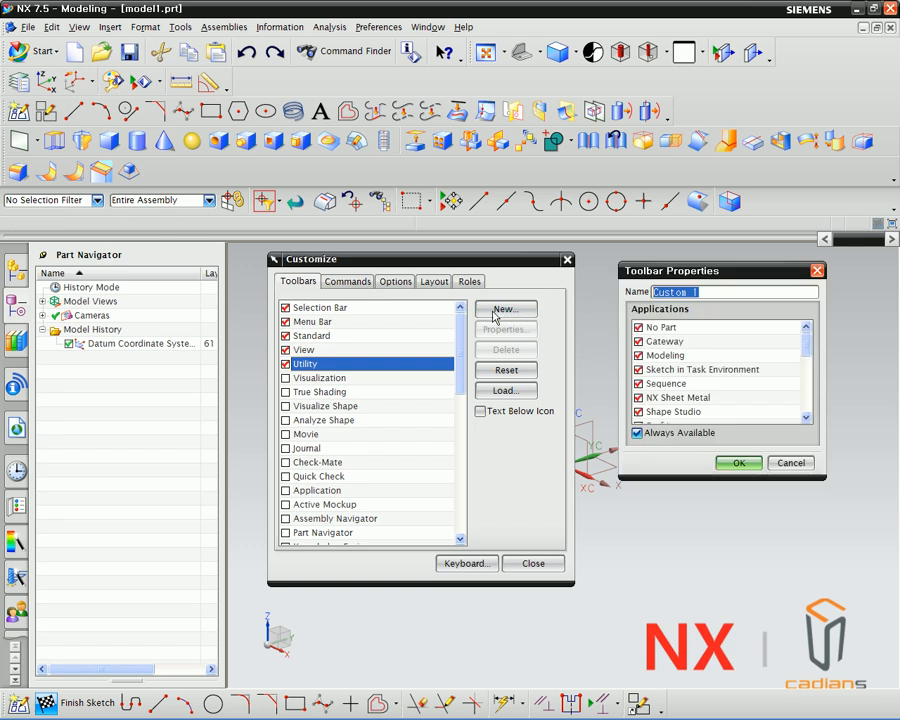
{"action": "left_click", "coordinate": [738, 463]}
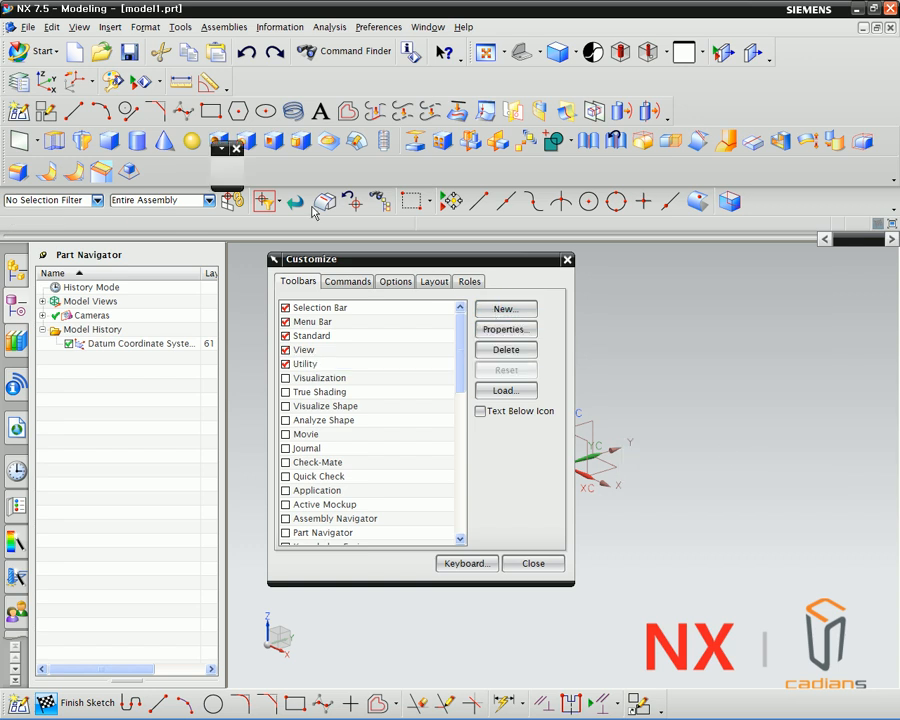
{"action": "left_click_drag", "start_coordinate": [215, 158], "coordinate": [679, 346]}
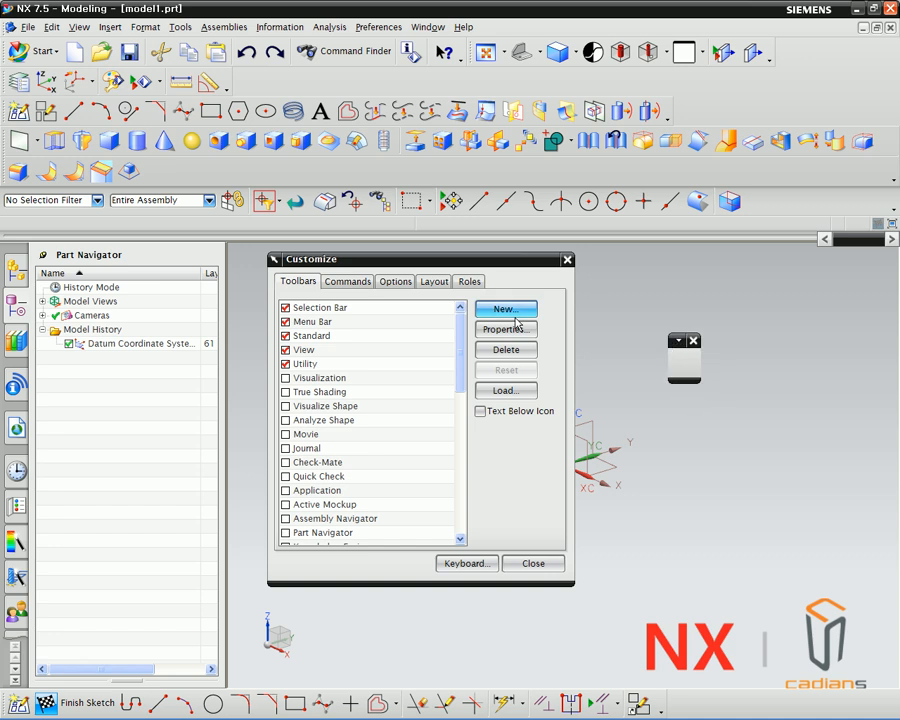
- Add the Line command from the Insert category's Sketch Curve group to the new custom toolbar
{"action": "left_click", "coordinate": [347, 281]}
{"action": "left_click", "coordinate": [292, 382]}
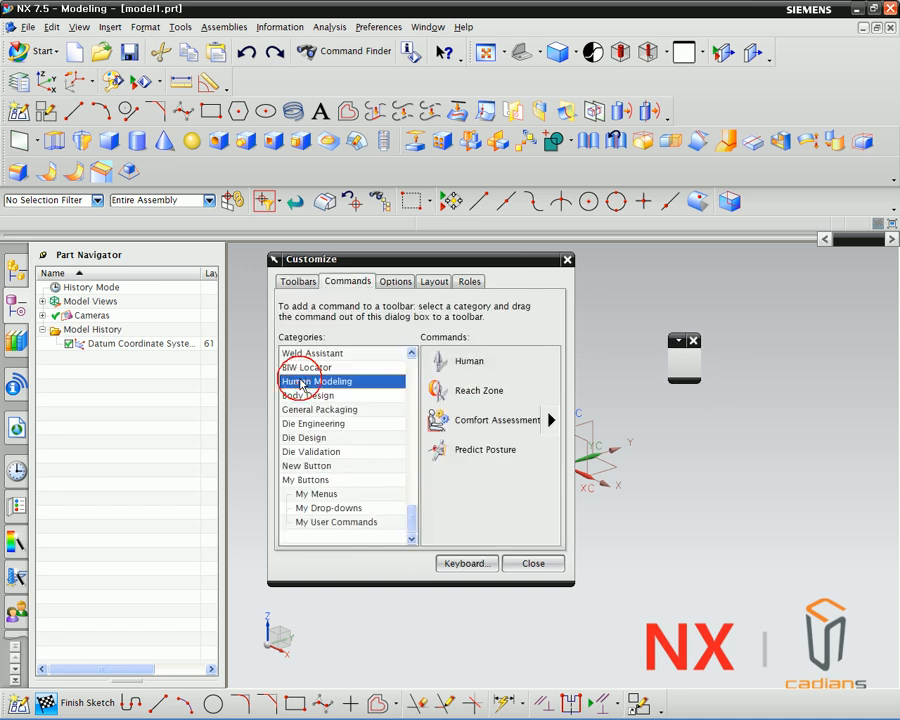
{"action": "scroll", "coordinate": [305, 420], "scroll_direction": "up", "scroll_amount": 5}
{"action": "scroll", "coordinate": [311, 432], "scroll_direction": "up", "scroll_amount": 4}
{"action": "scroll", "coordinate": [312, 420], "scroll_direction": "up", "scroll_amount": 9}
{"action": "scroll", "coordinate": [320, 422], "scroll_direction": "up", "scroll_amount": 6}
{"action": "left_click", "coordinate": [322, 437]}
{"action": "left_click_drag", "start_coordinate": [452, 391], "coordinate": [684, 362]}
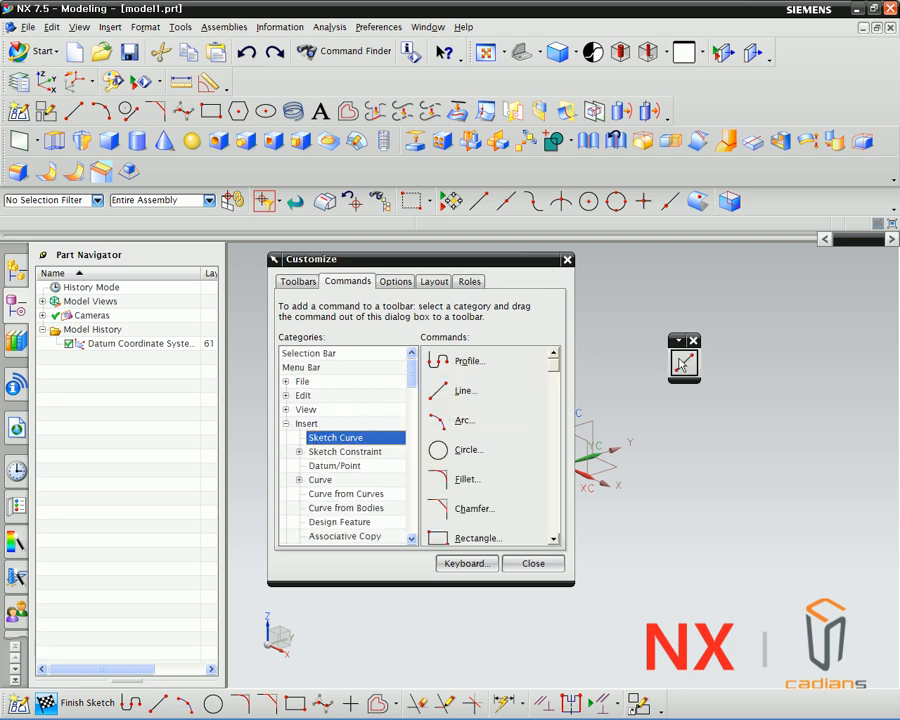
- Add the Datum Plane and Simplify curve commands to the custom toolbar and reshape it into a single horizontal row
{"action": "left_click", "coordinate": [335, 466]}
{"action": "left_click_drag", "start_coordinate": [455, 361], "coordinate": [692, 366]}
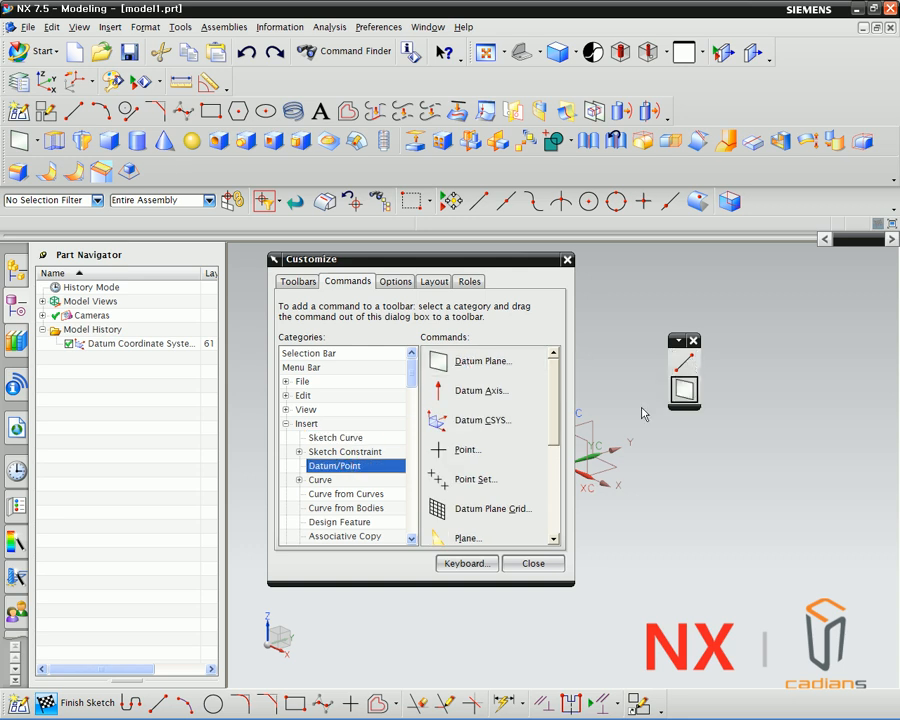
{"action": "left_click", "coordinate": [368, 493]}
{"action": "left_click_drag", "start_coordinate": [470, 479], "coordinate": [684, 388]}
{"action": "left_click_drag", "start_coordinate": [681, 435], "coordinate": [684, 382]}
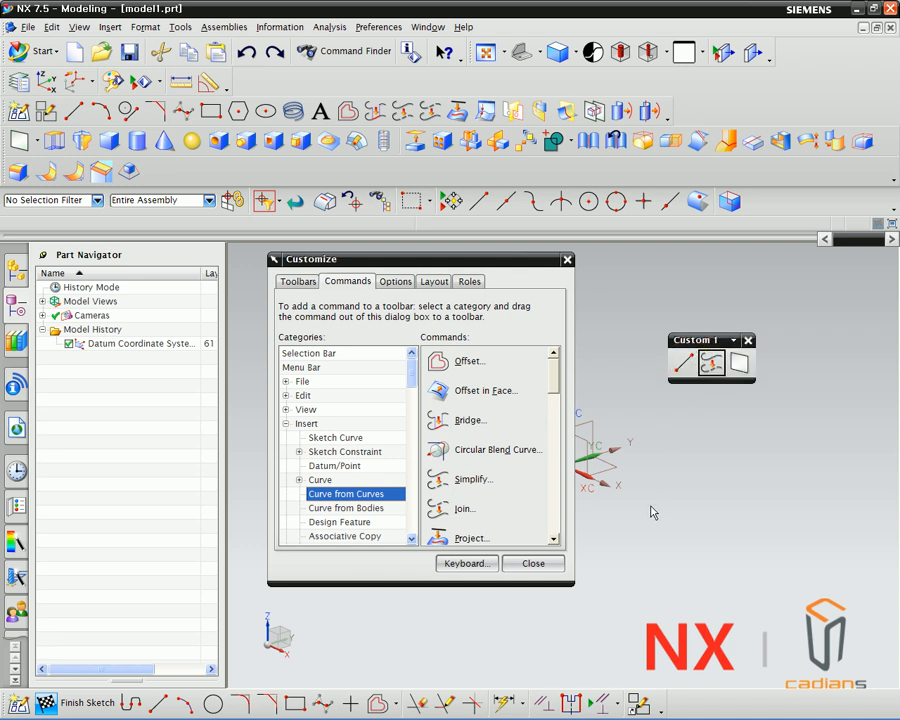
- Turn off Always Show Full Menus, close the Customize dialog, and inspect the Insert menu both folded and expanded
{"action": "left_click", "coordinate": [395, 284]}
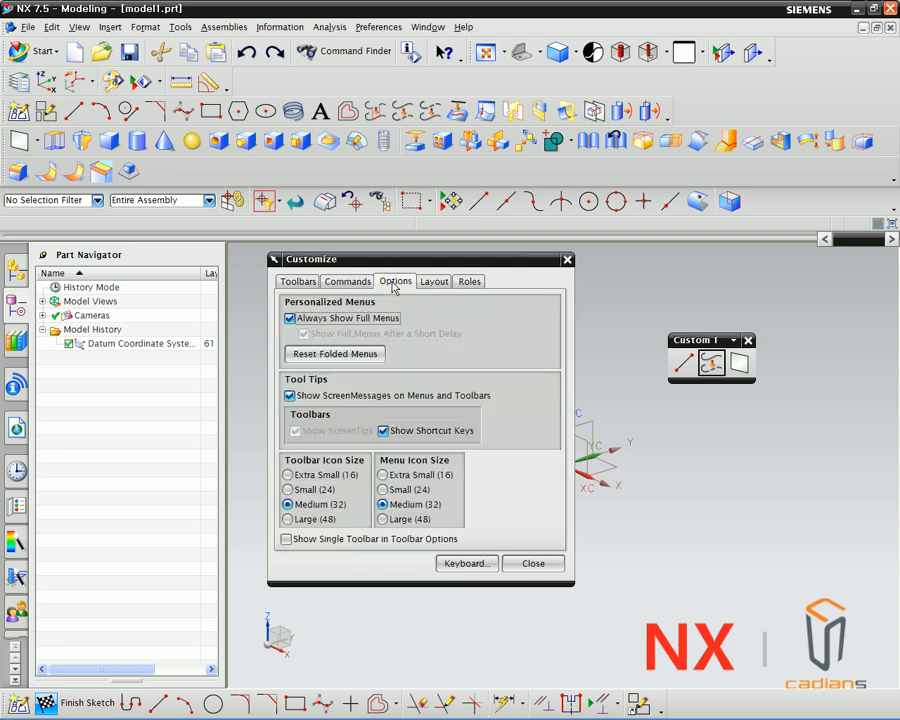
{"action": "left_click", "coordinate": [289, 318]}
{"action": "left_click", "coordinate": [520, 563]}
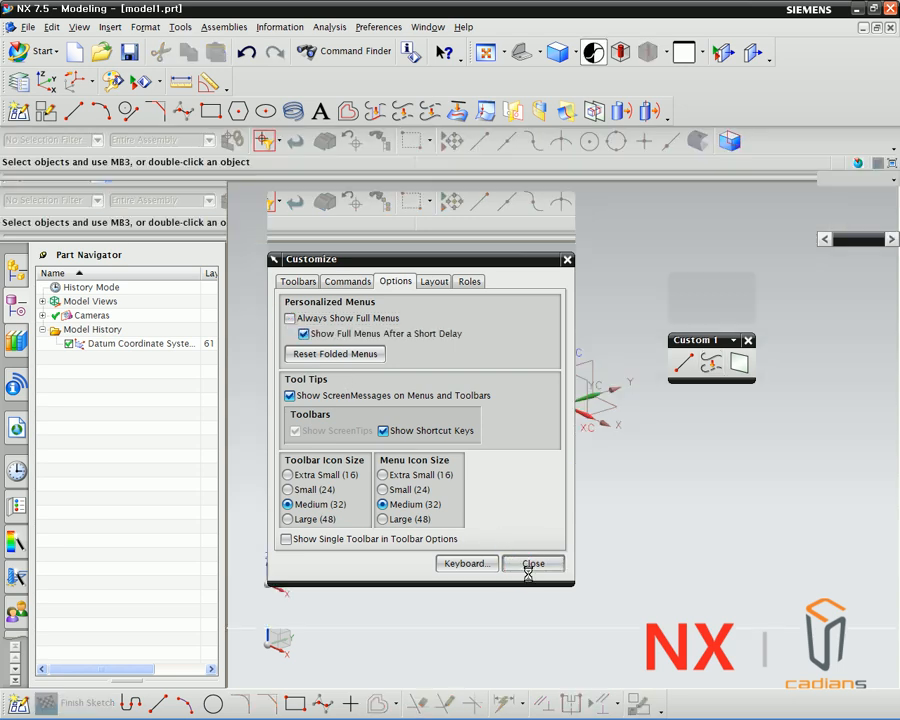
{"action": "left_click", "coordinate": [108, 28]}
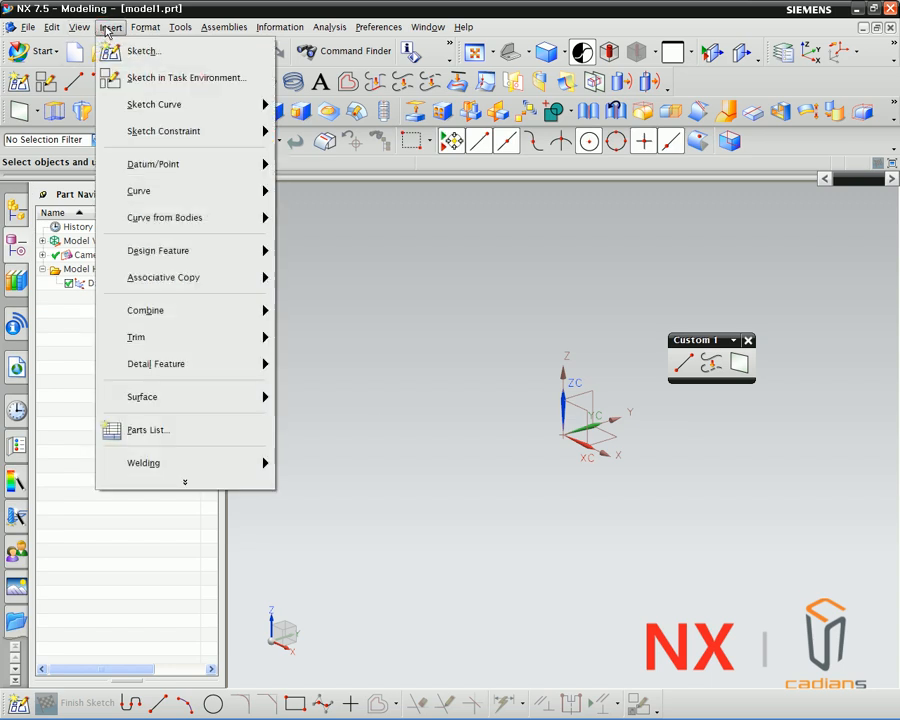
{"action": "mouse_move", "coordinate": [168, 110]}
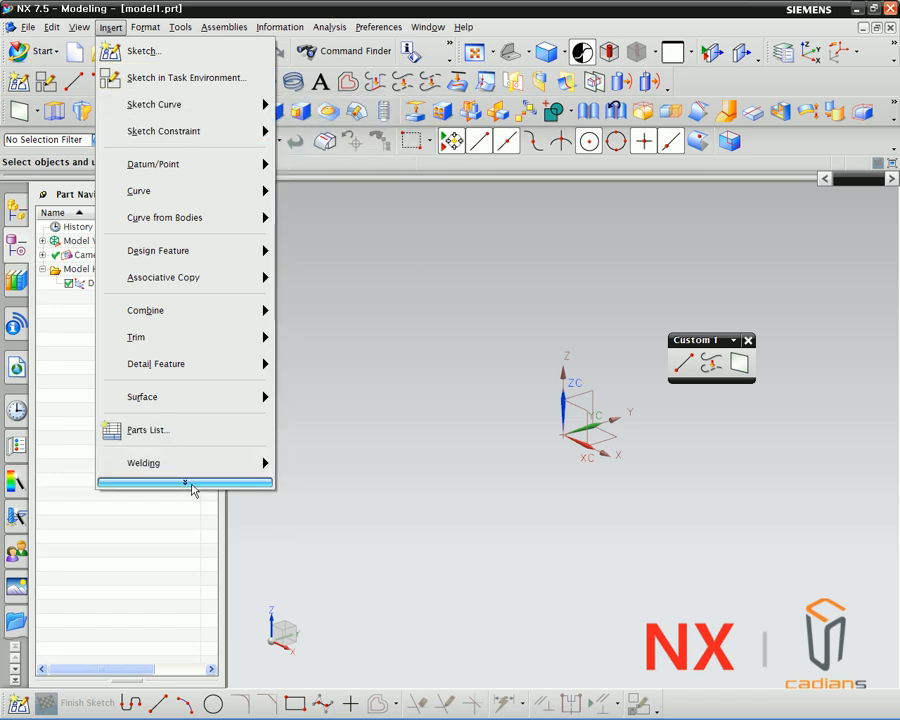
{"action": "left_click", "coordinate": [187, 485]}
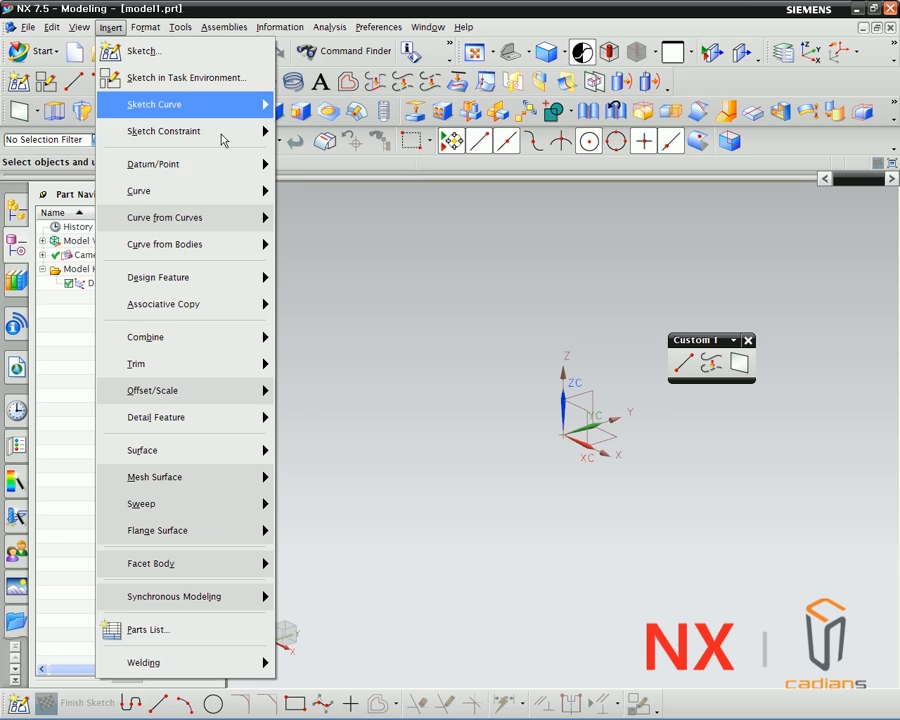
{"action": "left_click", "coordinate": [388, 368]}
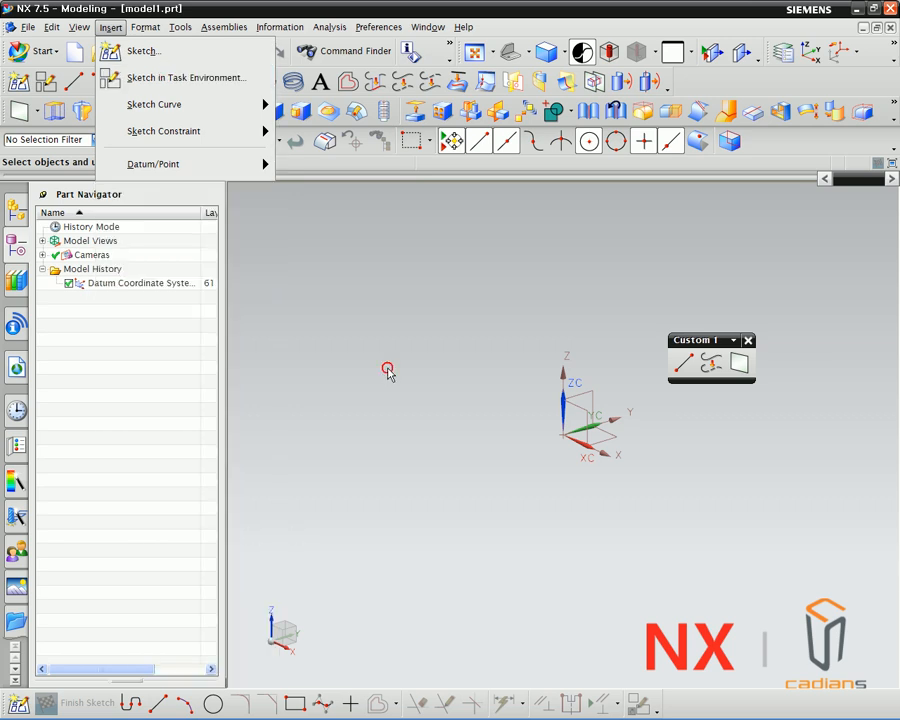
- Turn Always Show Full Menus back on in the Customize options and check the Insert menu
{"action": "left_click", "coordinate": [179, 27]}
{"action": "left_click", "coordinate": [232, 280]}
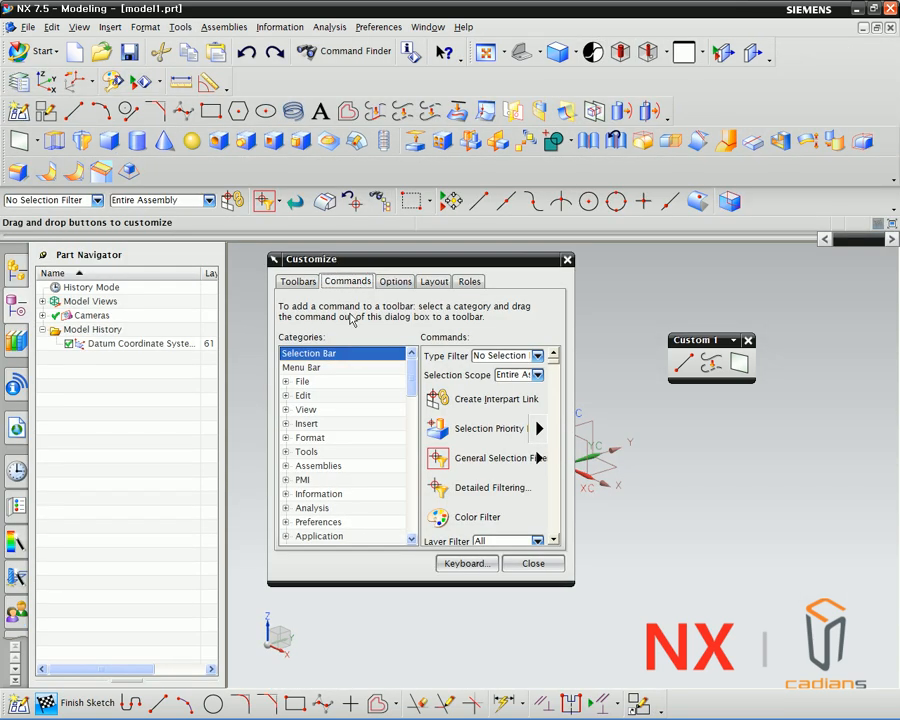
{"action": "left_click", "coordinate": [393, 282]}
{"action": "left_click", "coordinate": [292, 318]}
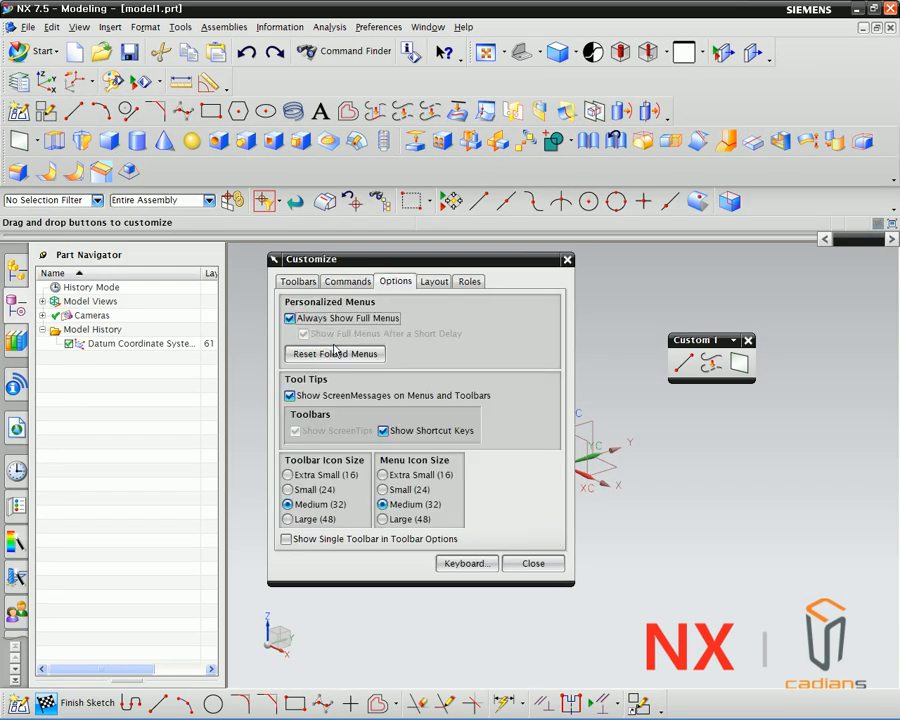
{"action": "left_click", "coordinate": [112, 27]}
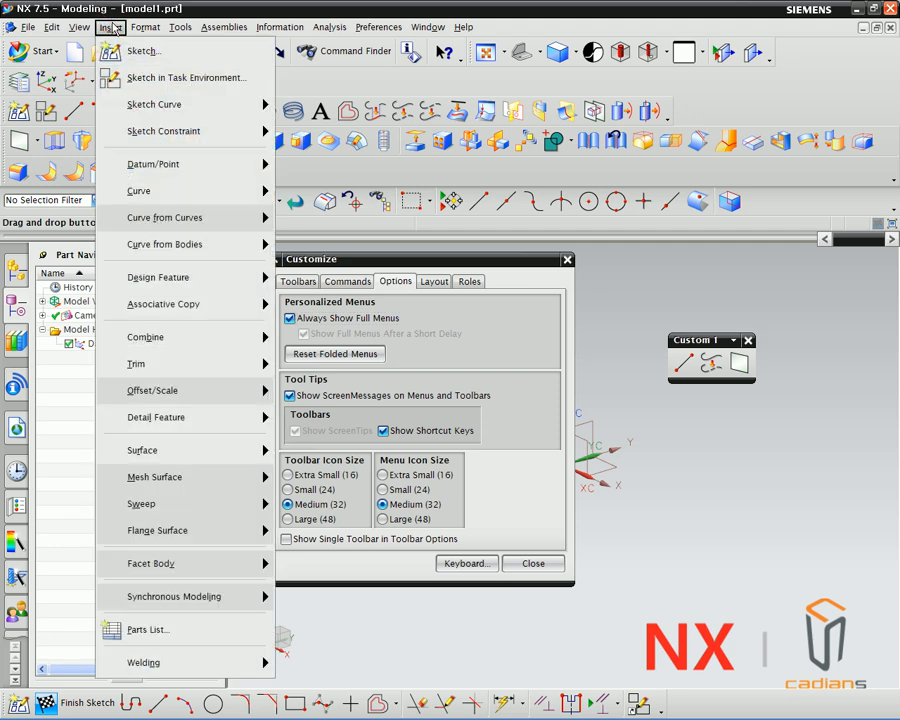
- Turn off Show ScreenMessages on Menus and Toolbars, and try the Large (48) toolbar icon size before restoring Medium (32)
{"action": "left_click", "coordinate": [297, 289]}
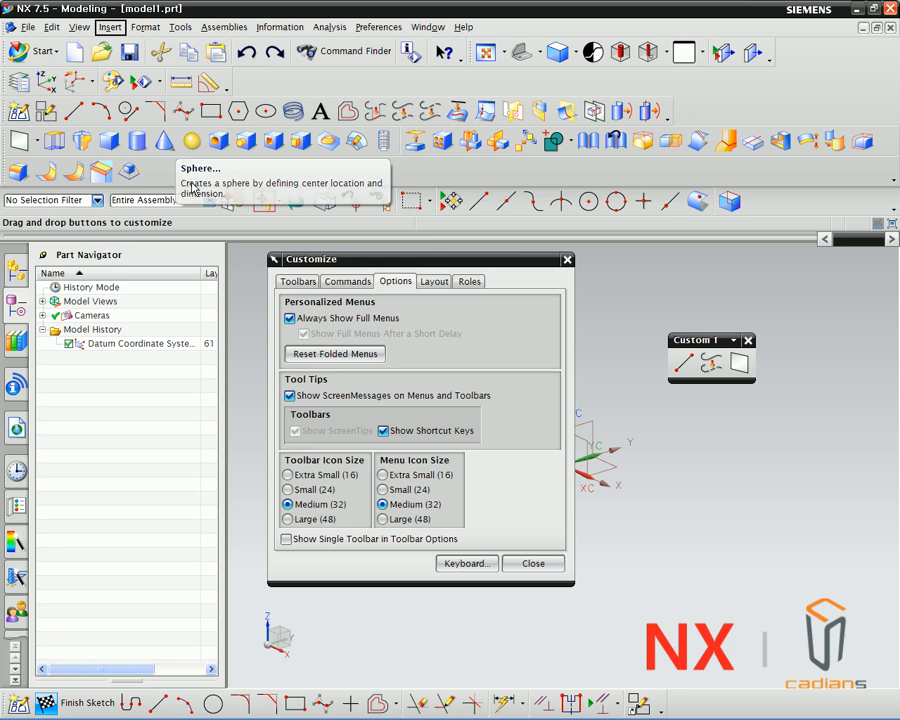
{"action": "left_click", "coordinate": [289, 395]}
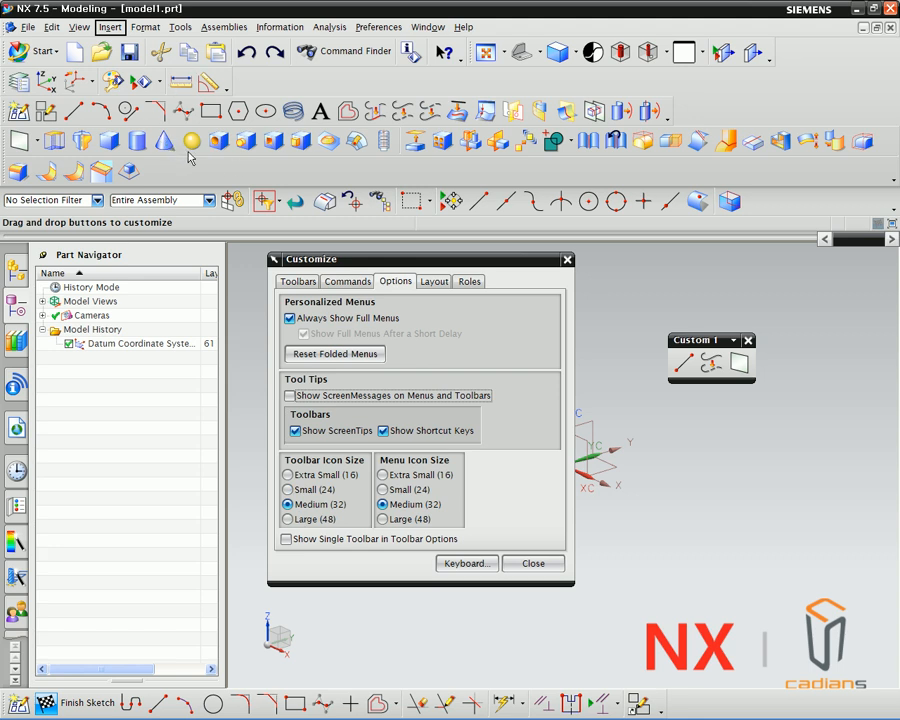
{"action": "left_click", "coordinate": [289, 519]}
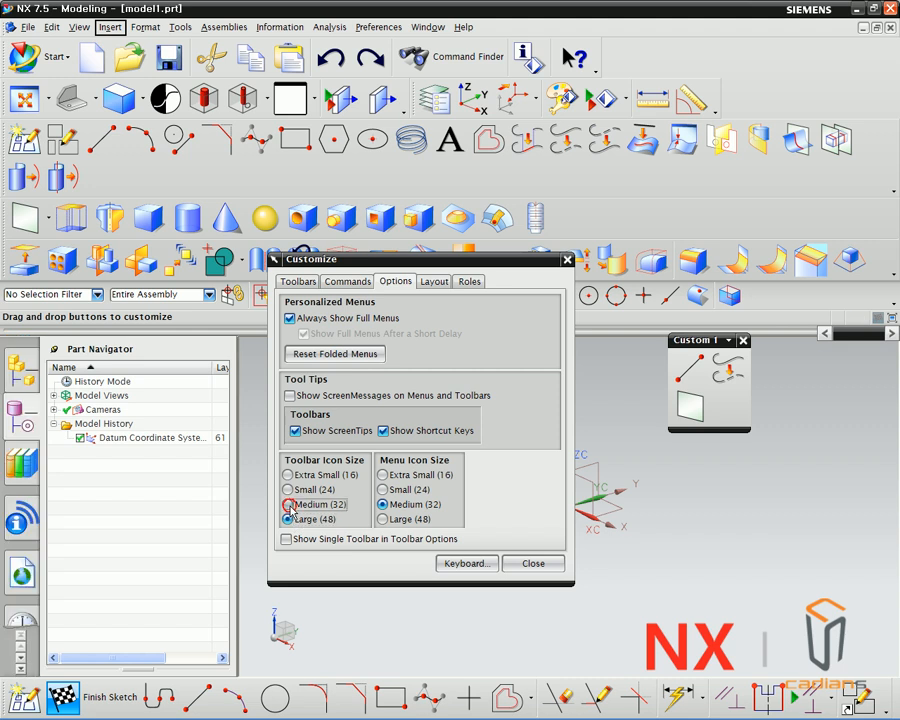
{"action": "left_click", "coordinate": [289, 505]}
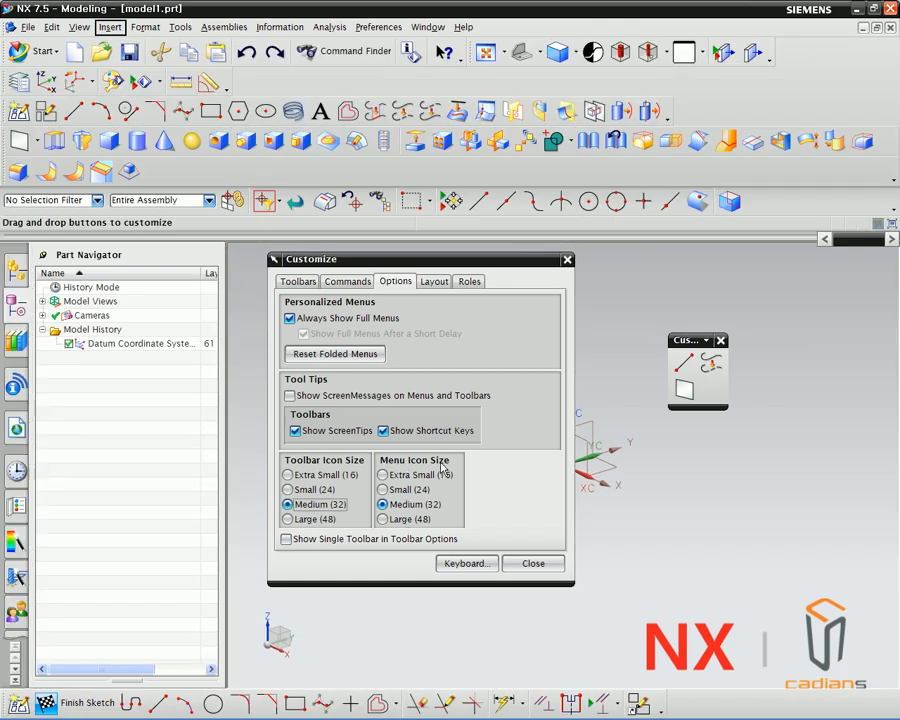
- Set the menu icon size to Small (24) and check the icons in the Insert menu's Sketch Curve list
{"action": "left_click", "coordinate": [397, 489]}
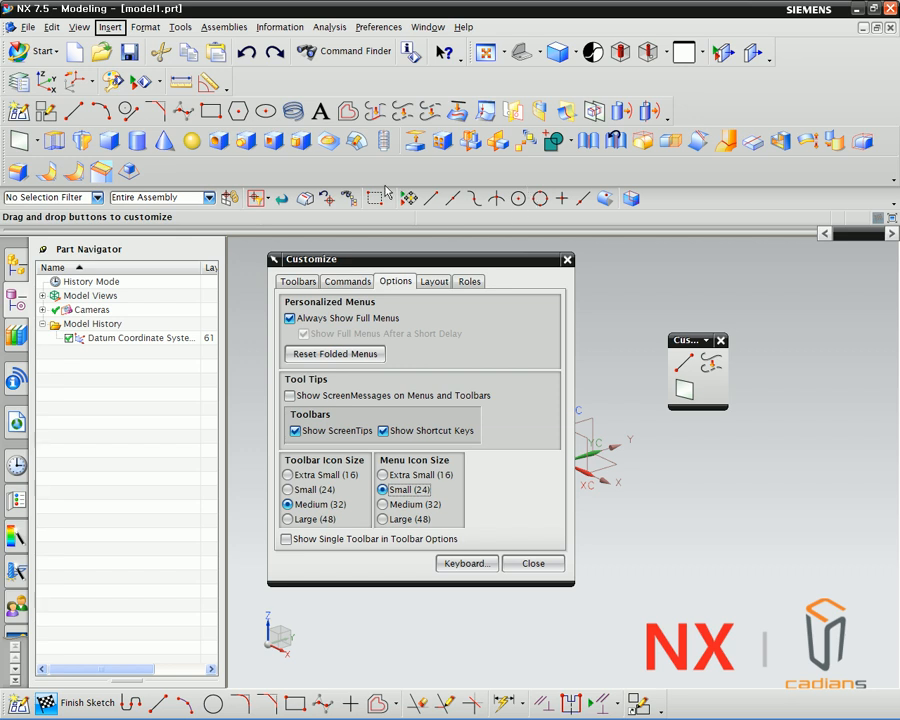
{"action": "left_click", "coordinate": [110, 27]}
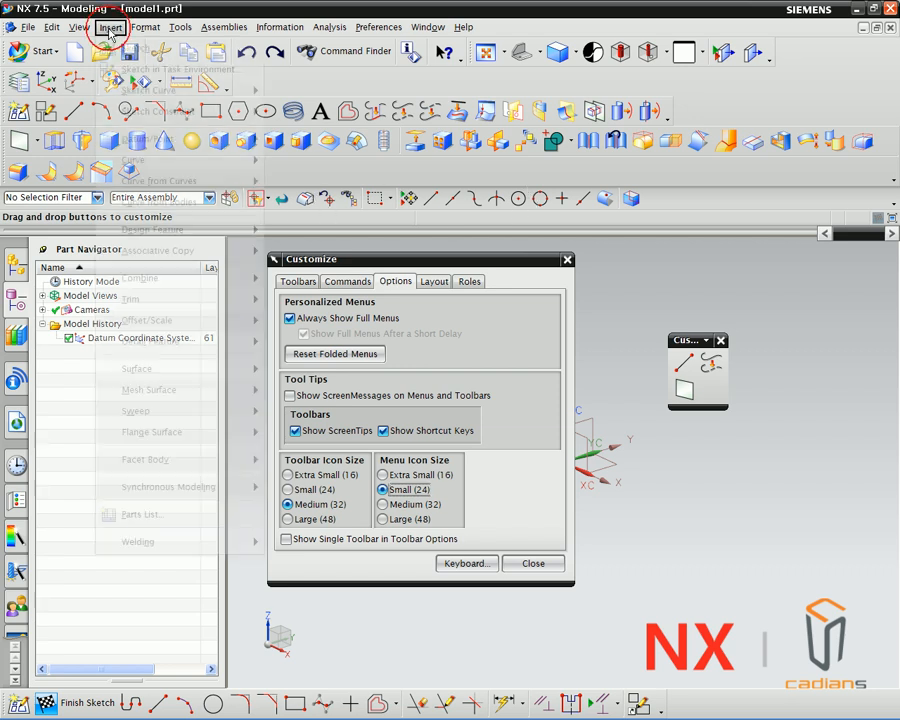
{"action": "mouse_move", "coordinate": [138, 90]}
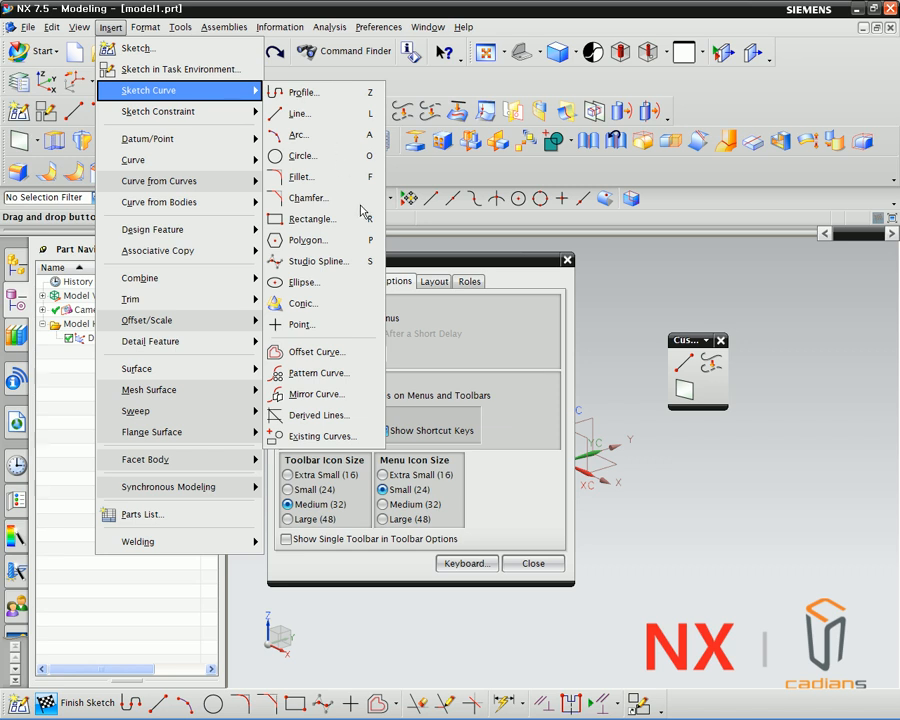
{"action": "left_click", "coordinate": [483, 497]}
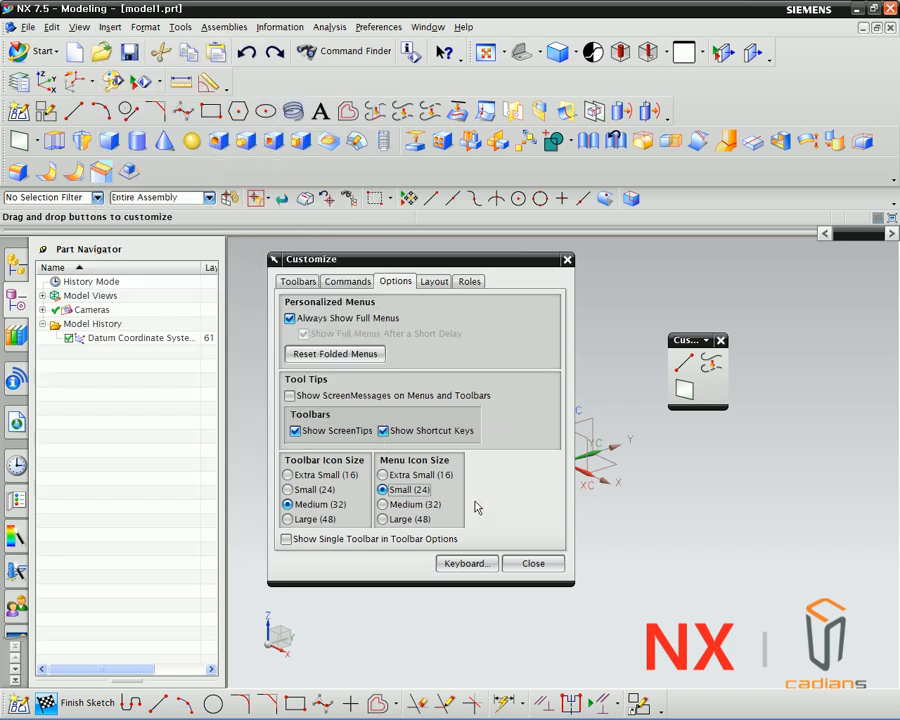